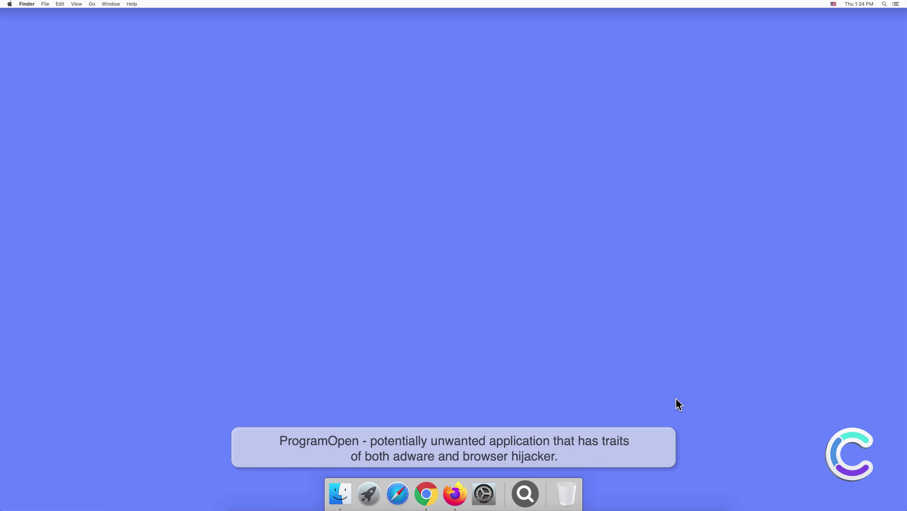
Show the Applications folder in a new Finder window to locate the ProgramOpen app
left_click(341, 492)
left_click(349, 194)
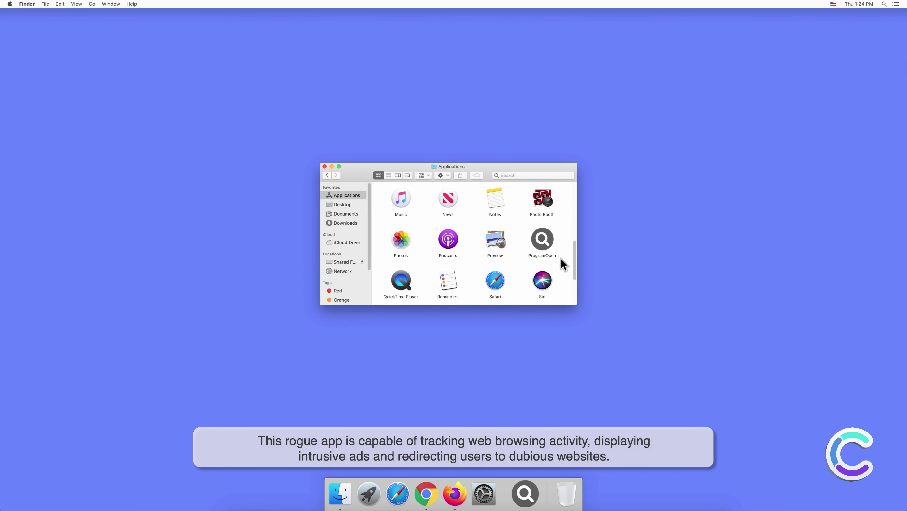
Close the Applications window, launch Safari and review its installed extensions in Preferences
left_click(324, 167)
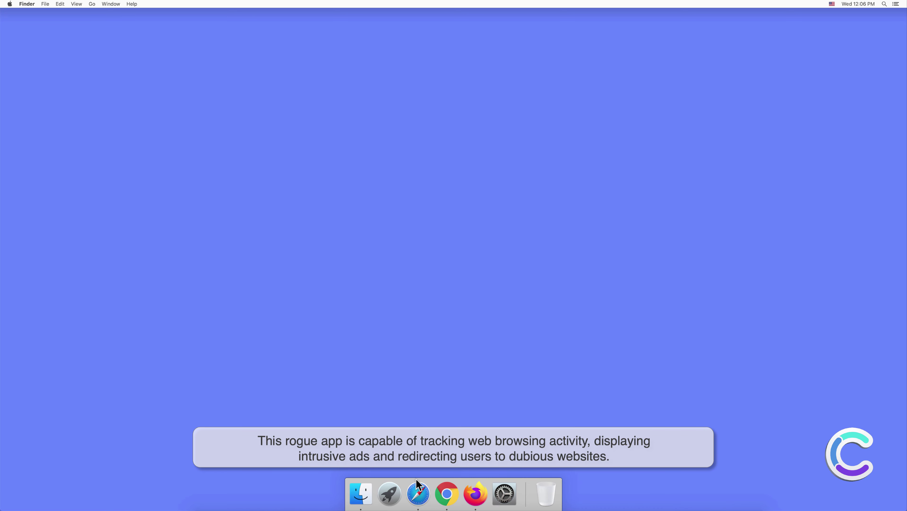
left_click(418, 493)
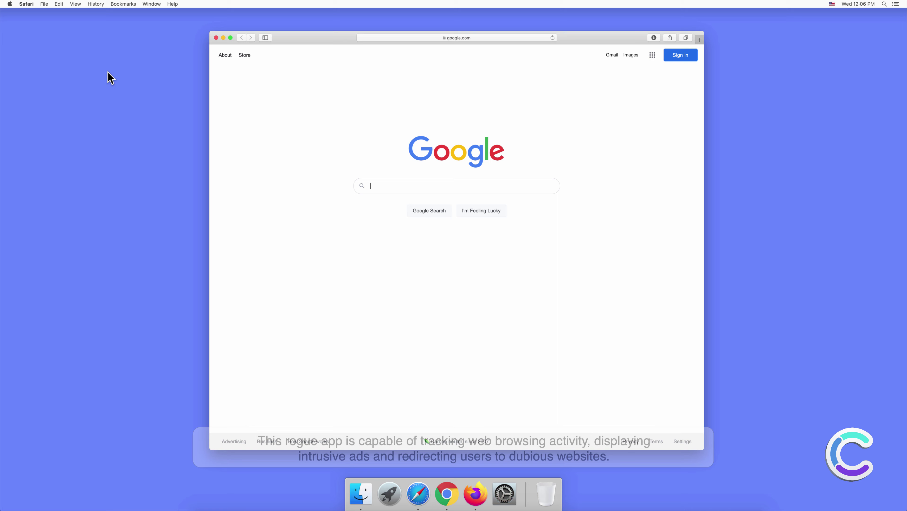
left_click(29, 4)
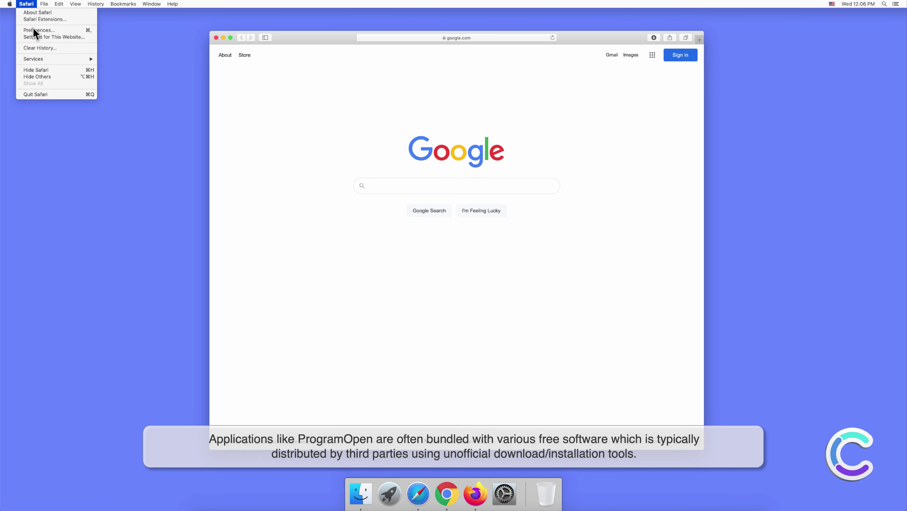
left_click(34, 30)
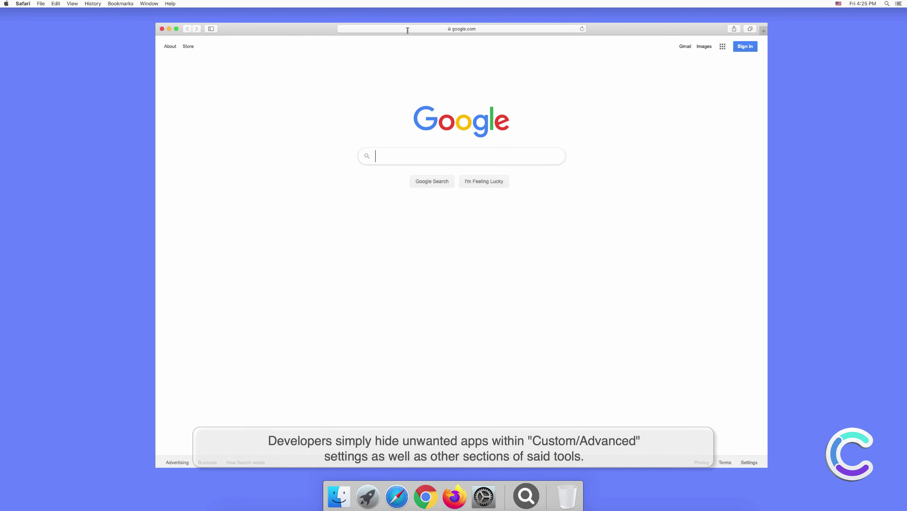
Search for 'search engine test' from Safari's address bar
left_click(407, 29)
type("search e")
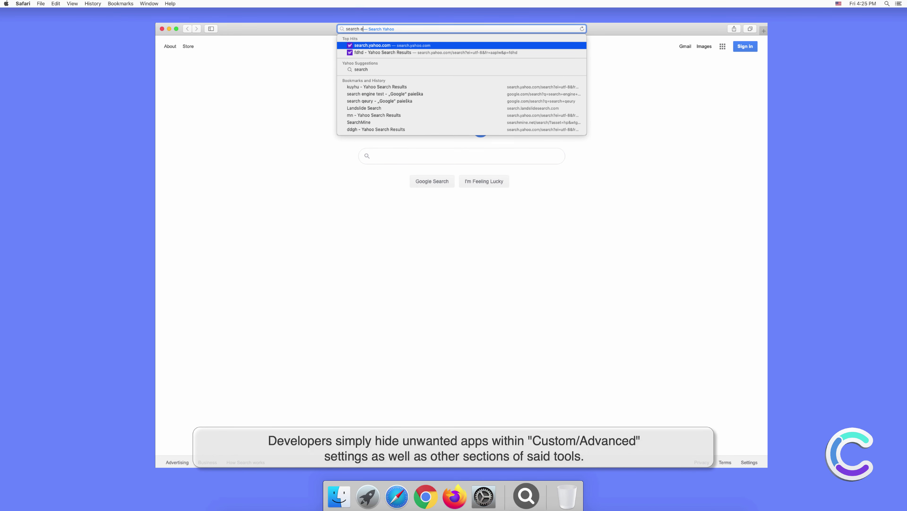
type("ngine test")
key("Return")
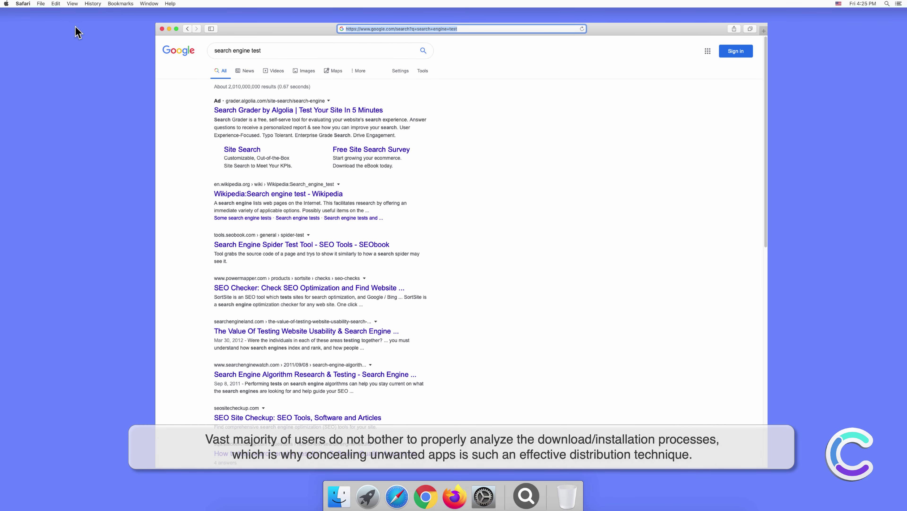
Confirm Yahoo stays the default search engine in Safari's Search preferences
left_click(24, 4)
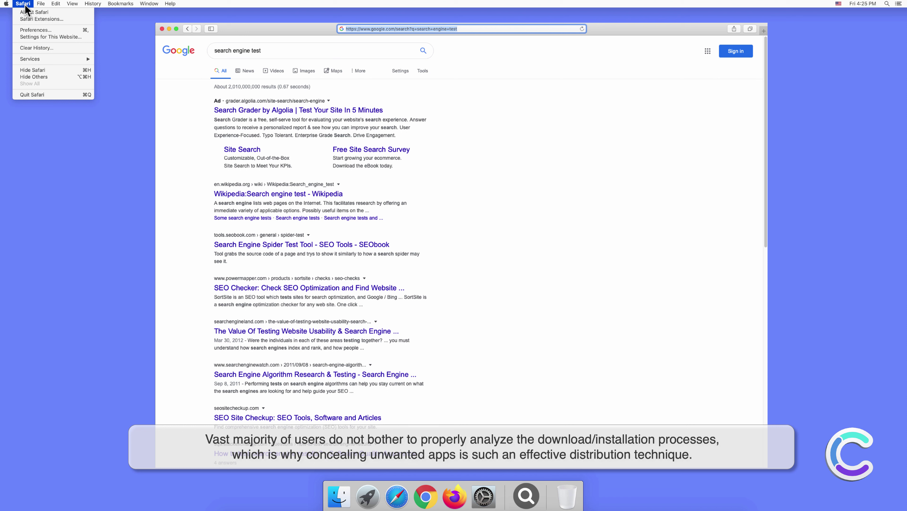
left_click(36, 31)
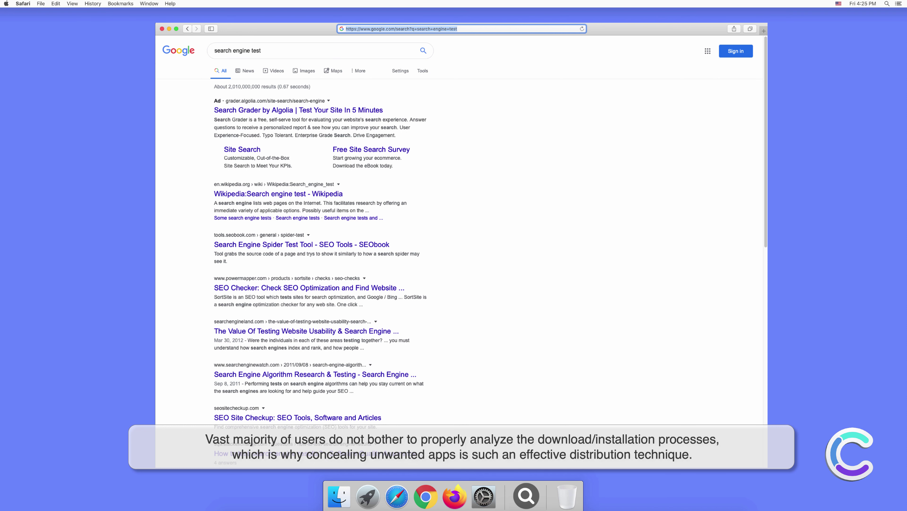
left_click(555, 181)
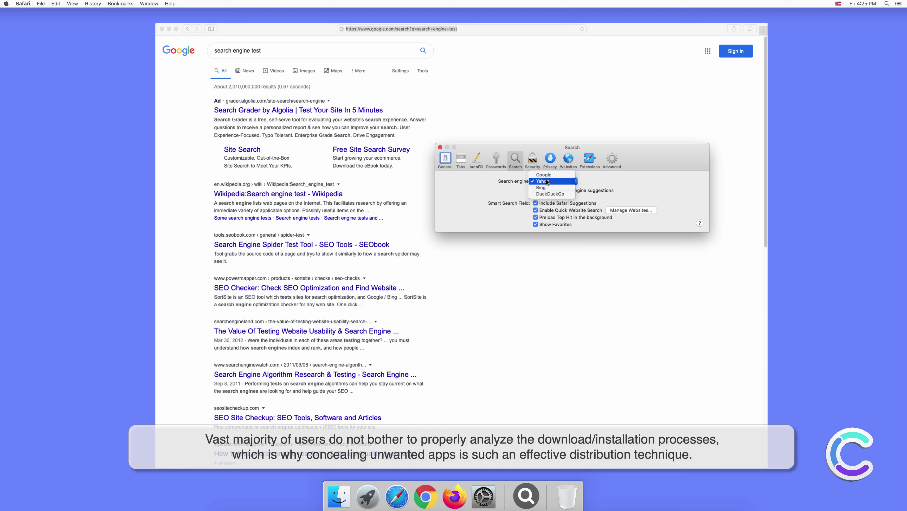
left_click(547, 182)
left_click(440, 147)
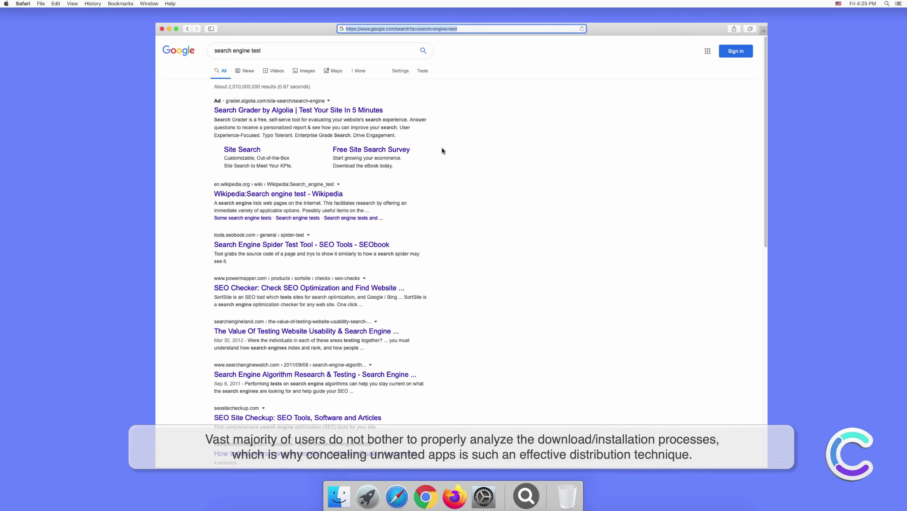
Search for 'testing search engine' in a new Safari tab
left_click(764, 28)
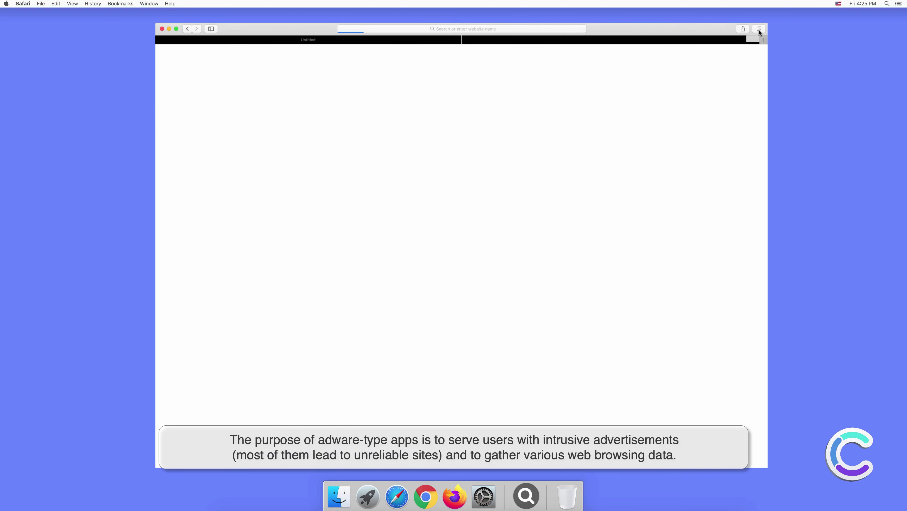
left_click(509, 27)
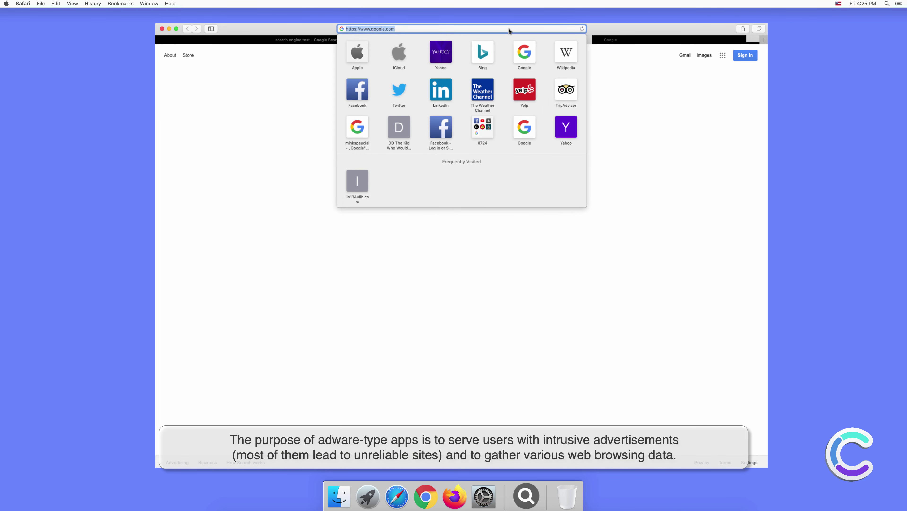
type("testing")
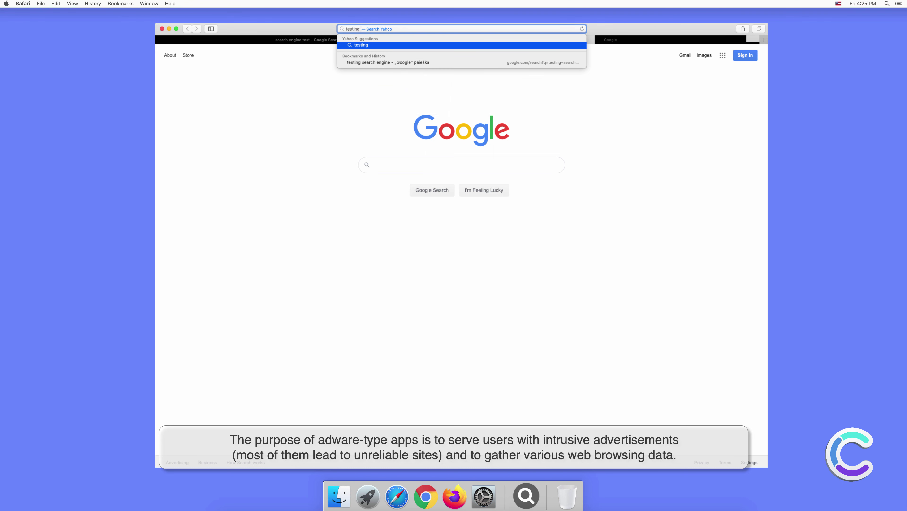
type(" search engine")
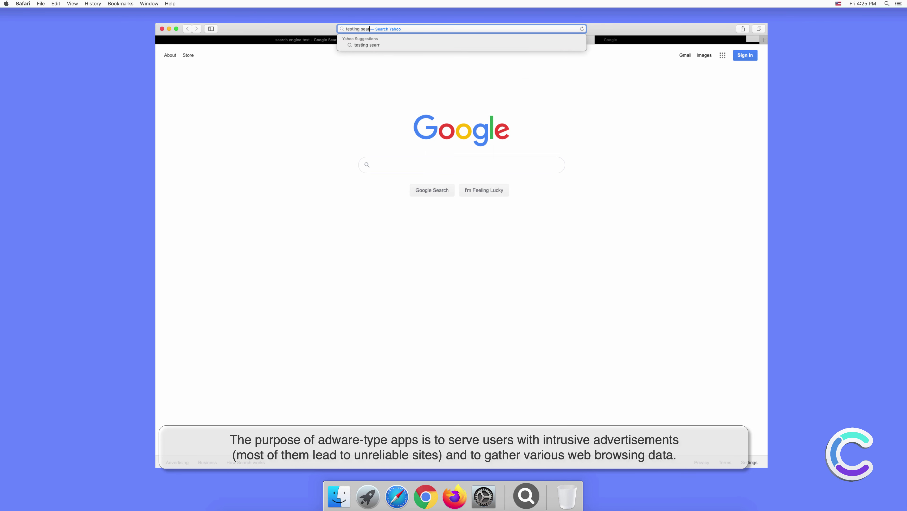
key("Return")
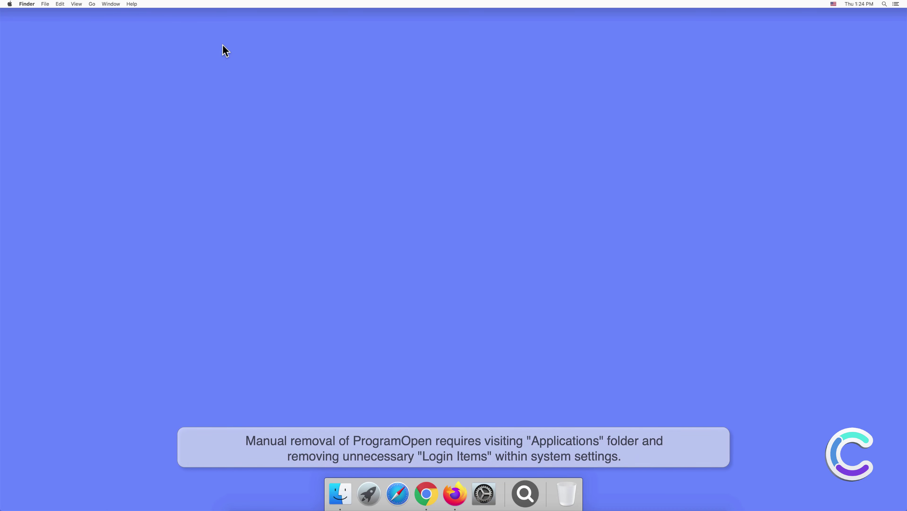
Trash ProgramOpen from Finder's Applications folder using its context menu, then close the window
left_click(350, 483)
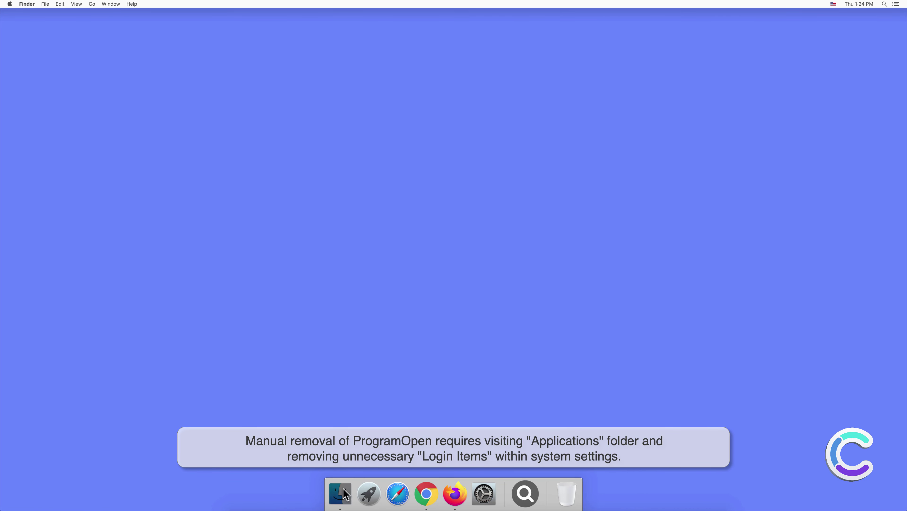
left_click(350, 197)
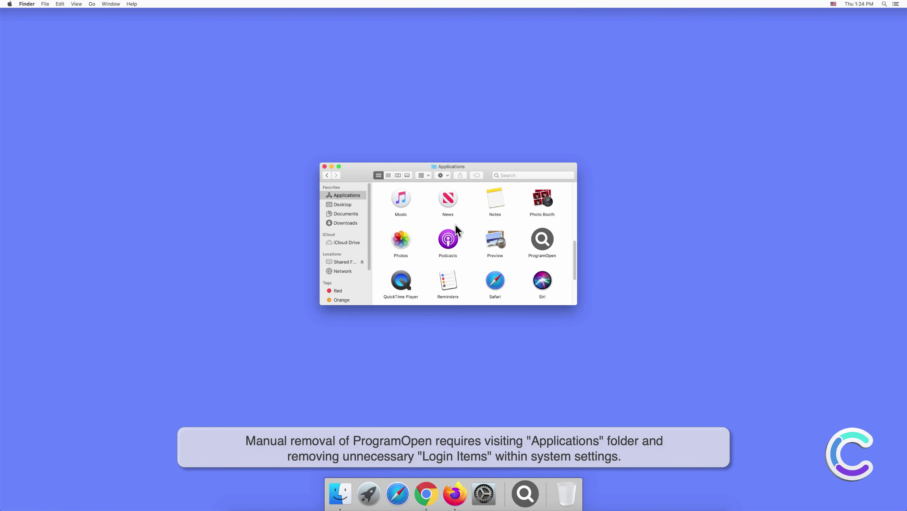
left_click(547, 245)
right_click(544, 237)
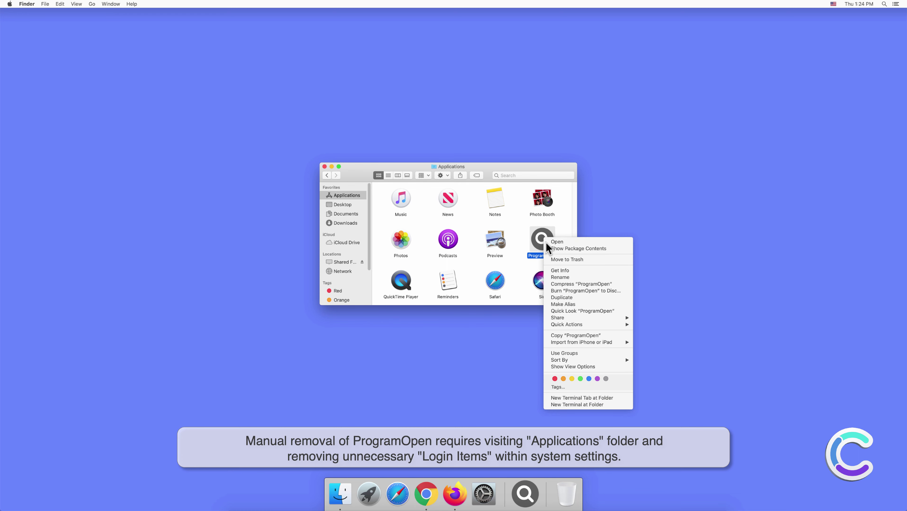
left_click(553, 260)
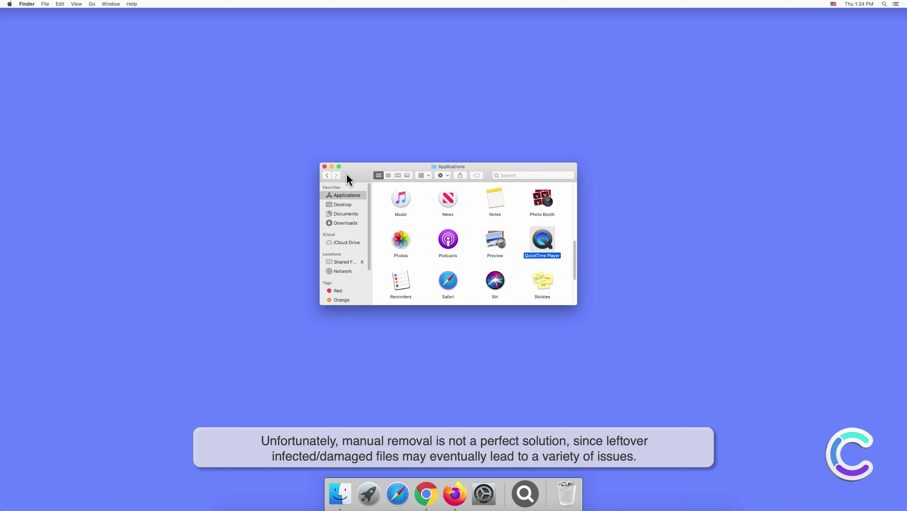
left_click(325, 167)
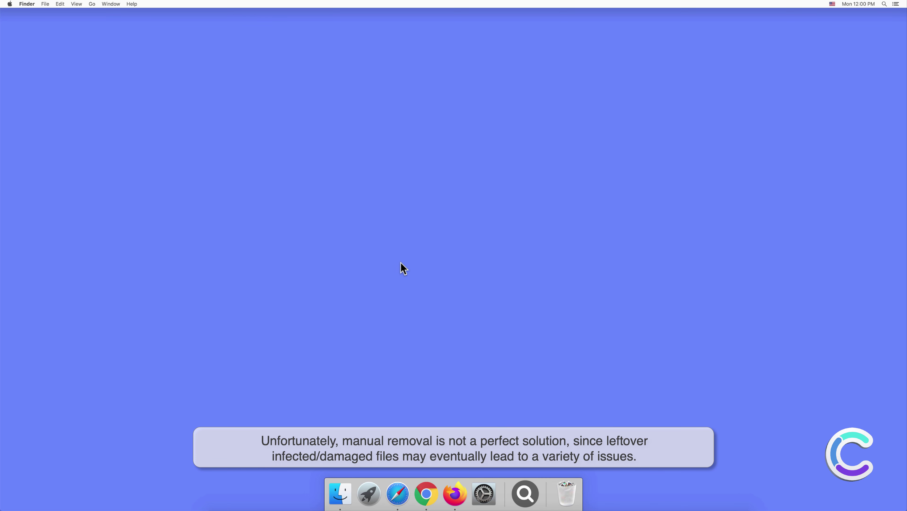
Open System Preferences > Users & Groups and view the empty Login Items list
left_click(484, 492)
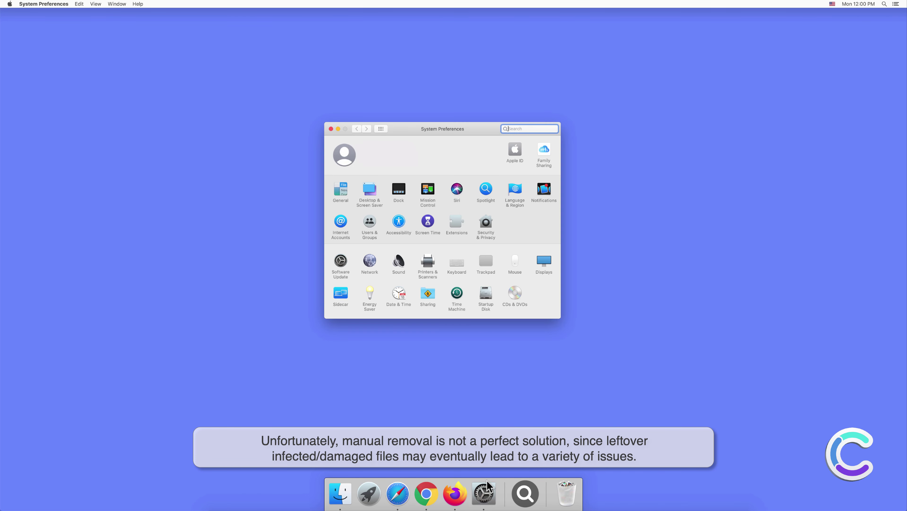
left_click(368, 223)
left_click(487, 146)
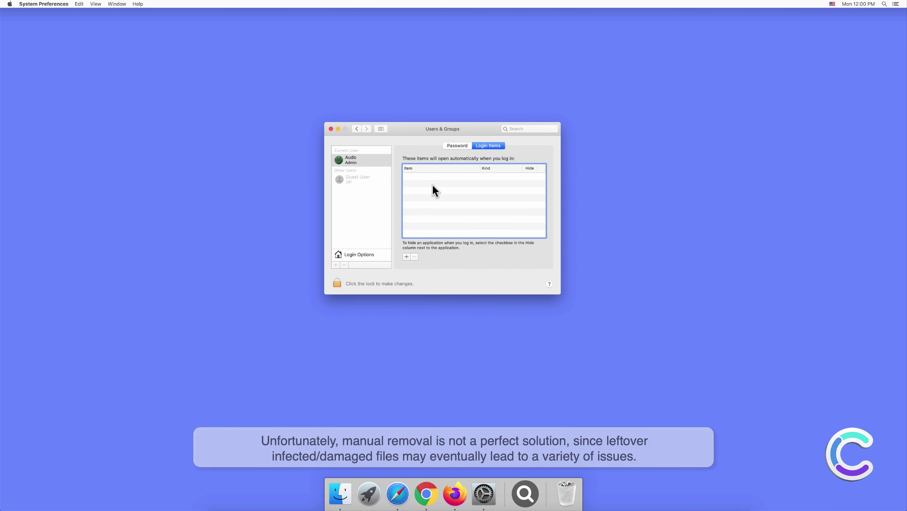
Close System Preferences and remove the magnifier app via Options > Remove from Dock
left_click(330, 129)
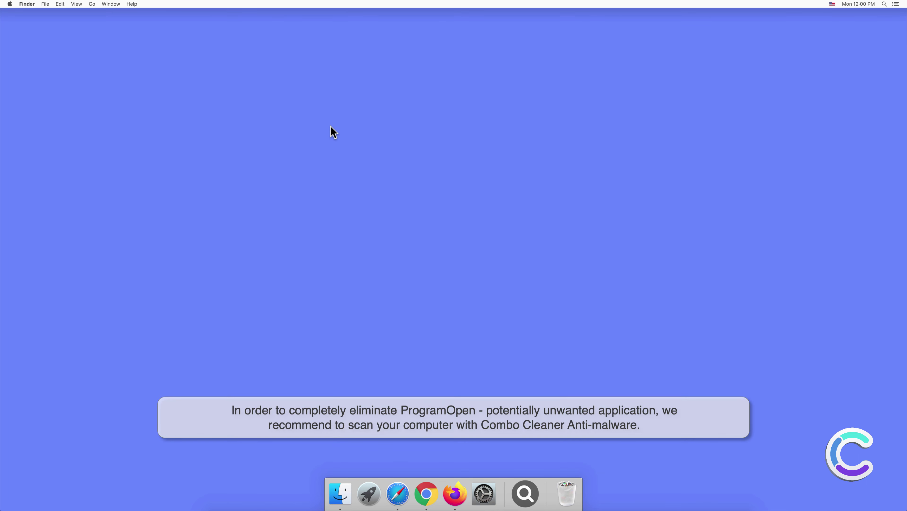
right_click(525, 482)
mouse_move(544, 449)
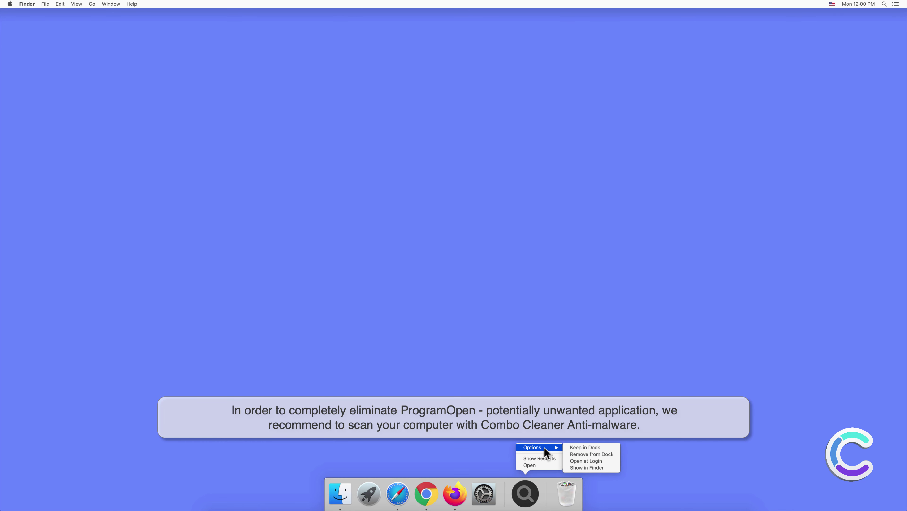
left_click(574, 454)
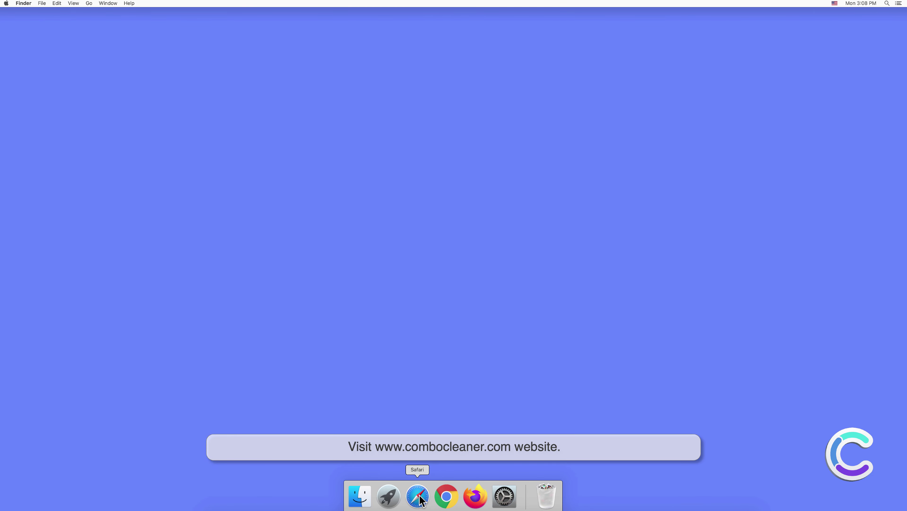
left_click(420, 497)
type("www")
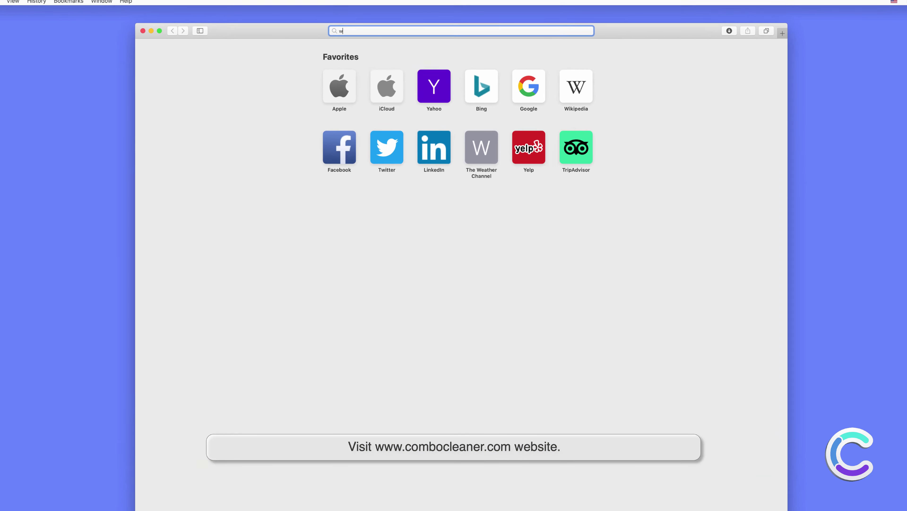
type(".co")
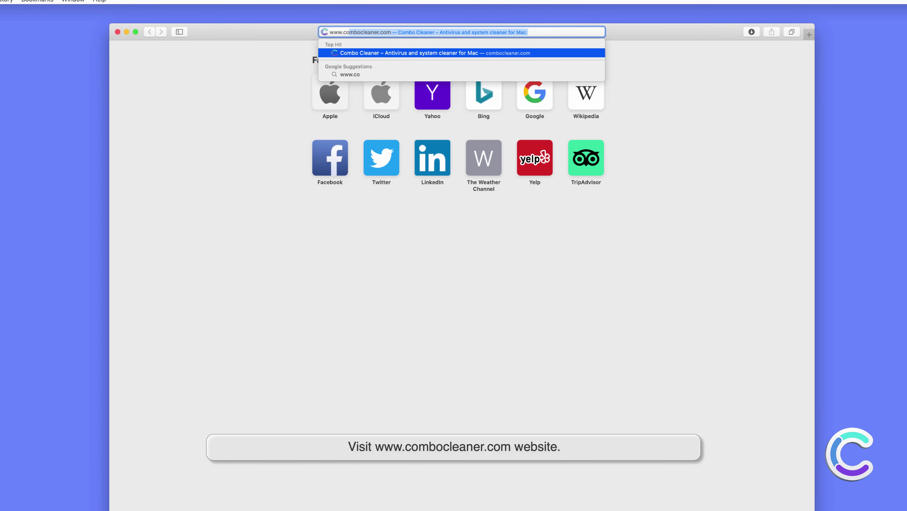
type("mbocleaner.com")
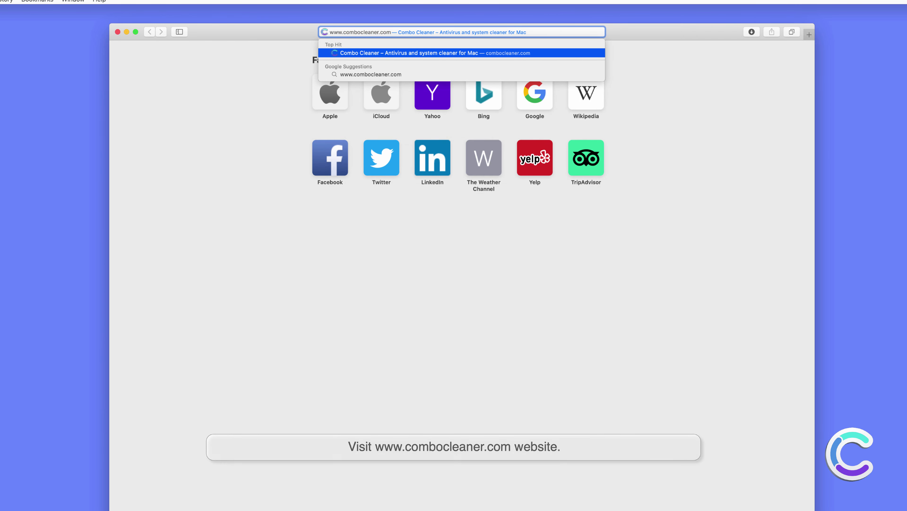
key("Return")
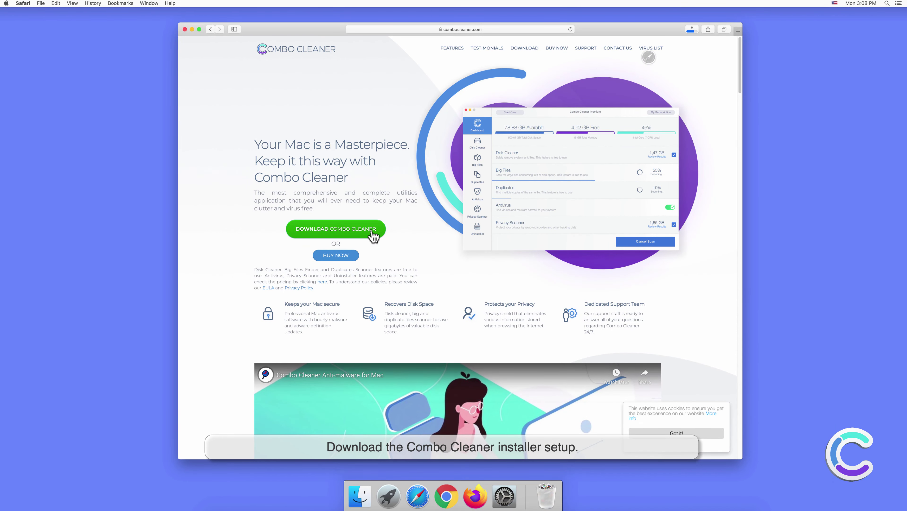
Open the downloaded combocleaner.dmg from Safari's Downloads list to mount it
left_click(692, 30)
left_click(686, 58)
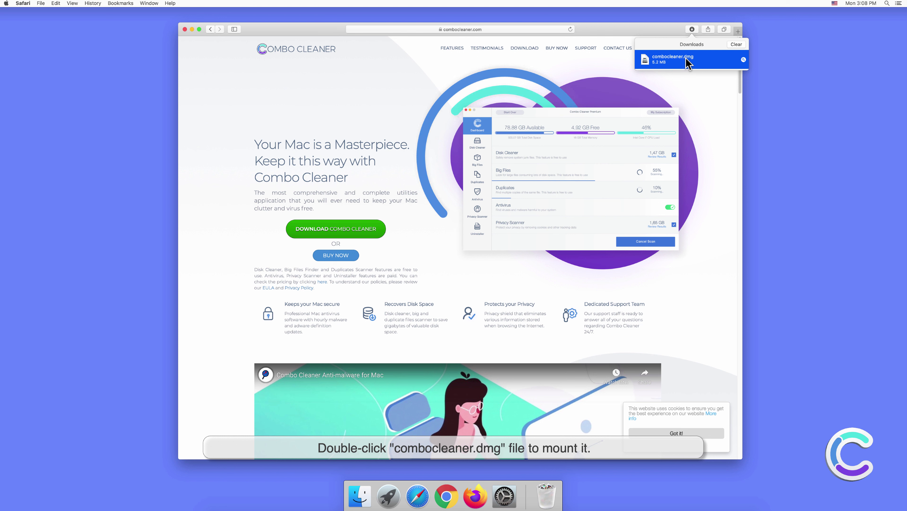
double_click(686, 57)
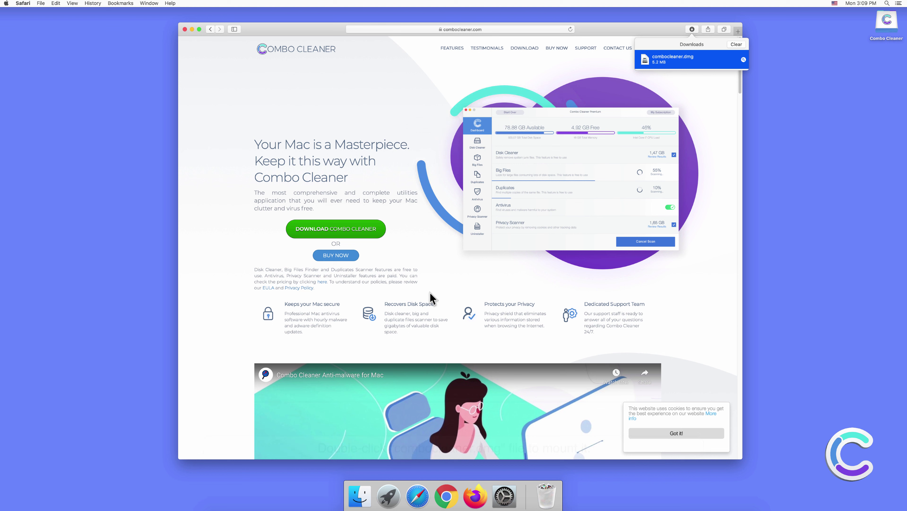
Drag Combo Cleaner into Applications and close the installer and Safari windows
left_click_drag(396, 254, 488, 266)
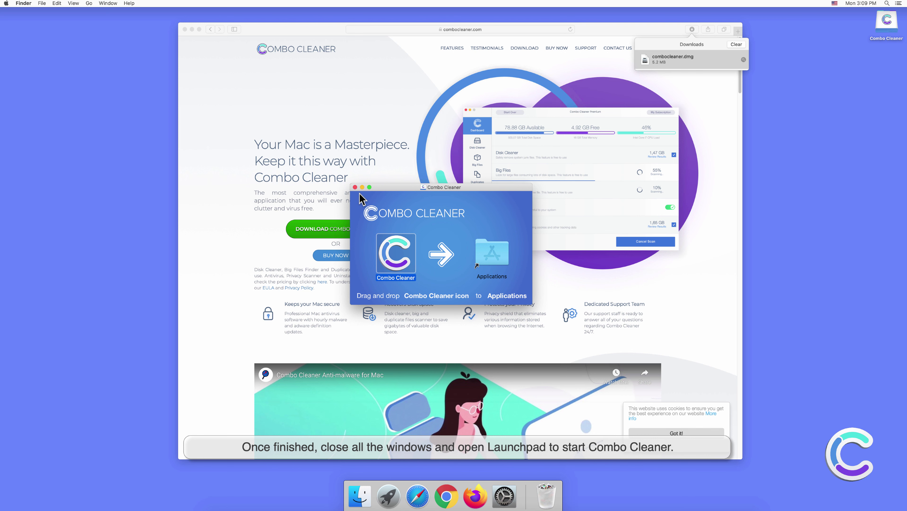
left_click(356, 187)
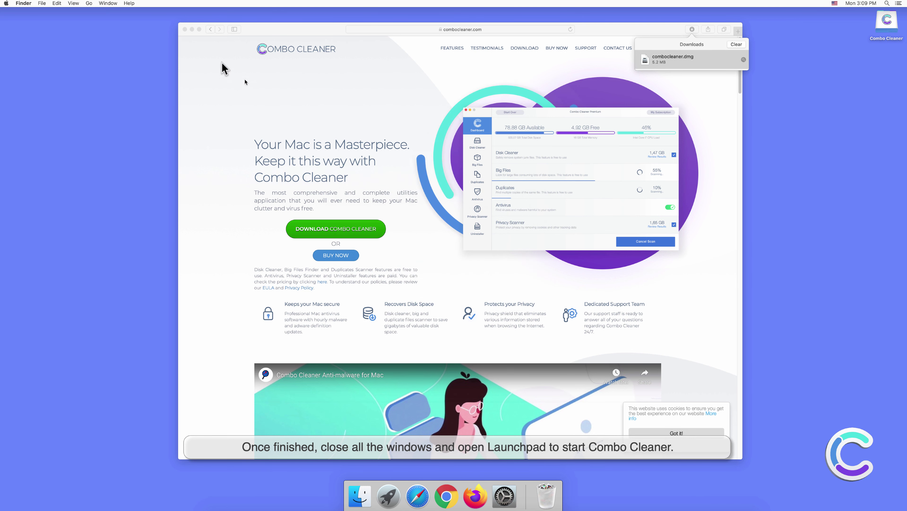
left_click(185, 34)
left_click(185, 30)
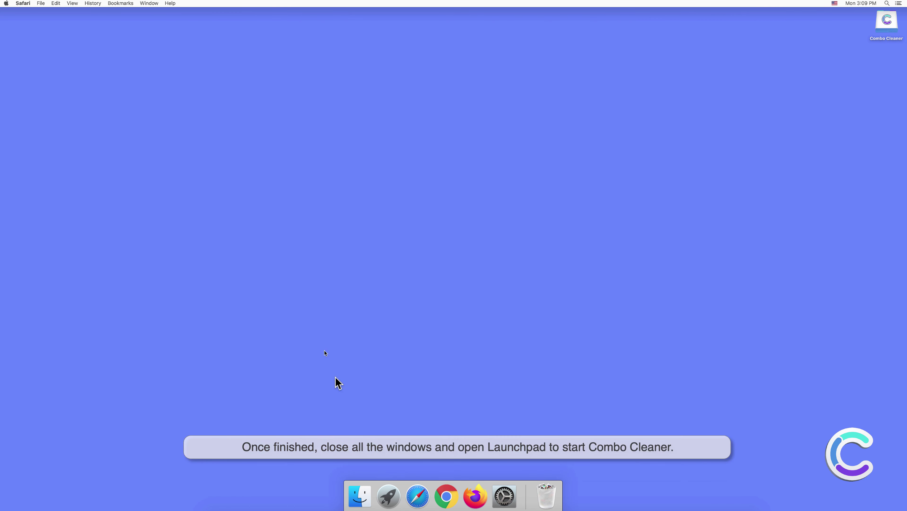
Launch Combo Cleaner from Launchpad, approving the downloaded-app warning
left_click(388, 496)
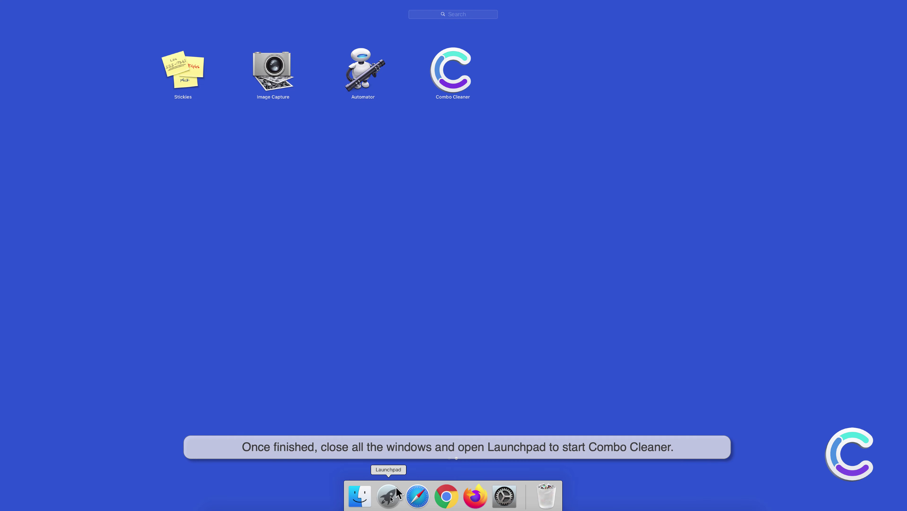
left_click(452, 72)
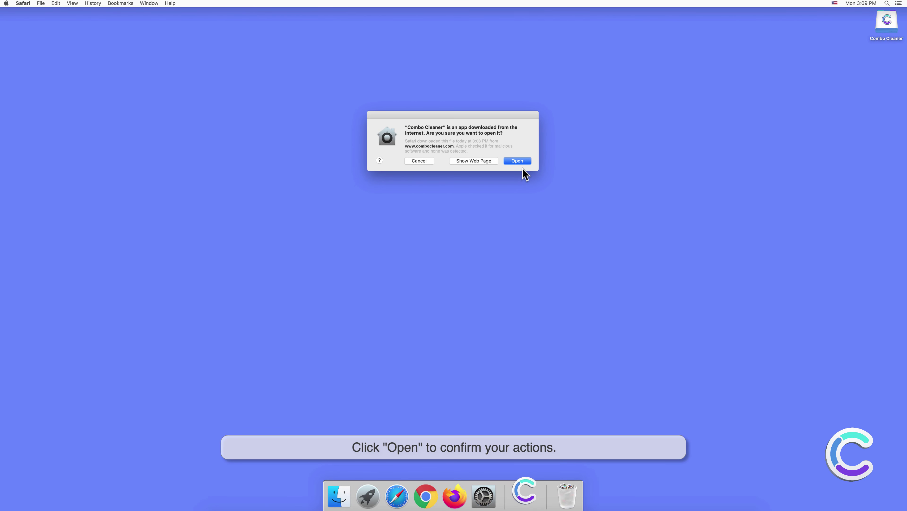
left_click(517, 161)
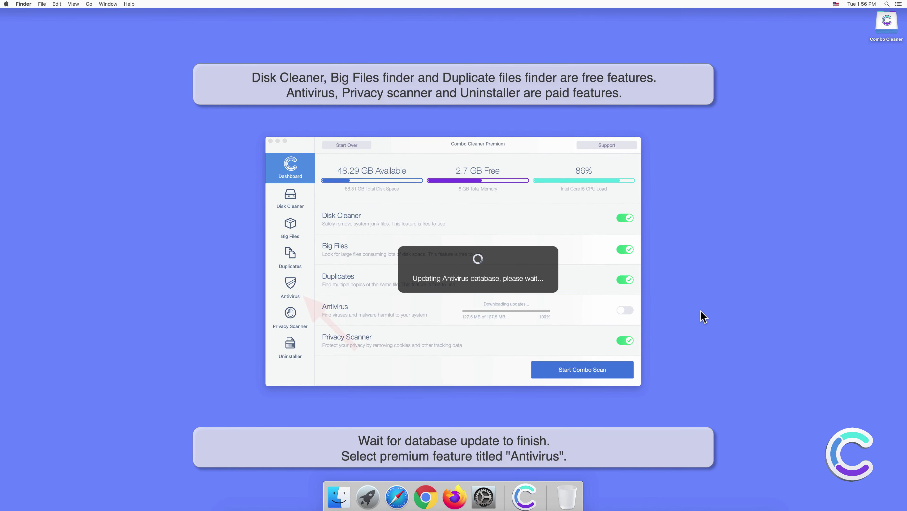
Run a Full Scan from Combo Cleaner's Antivirus section
left_click(291, 284)
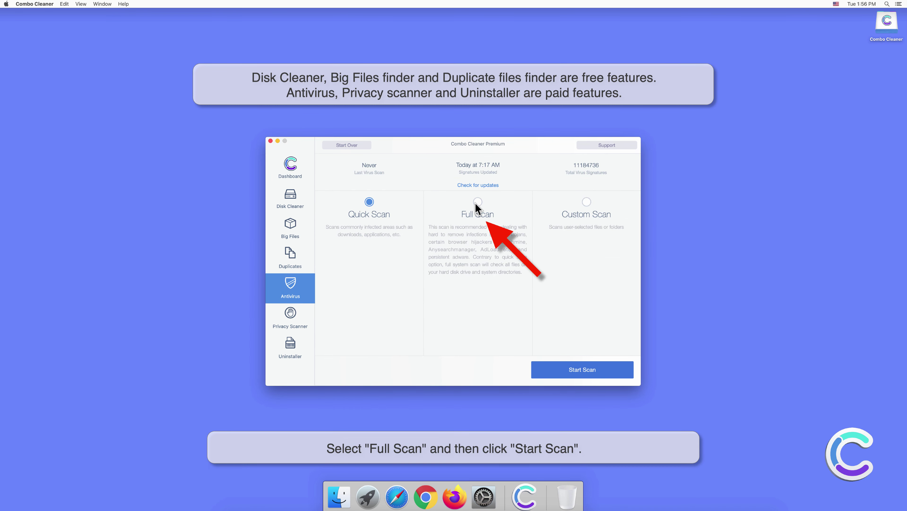
left_click(586, 371)
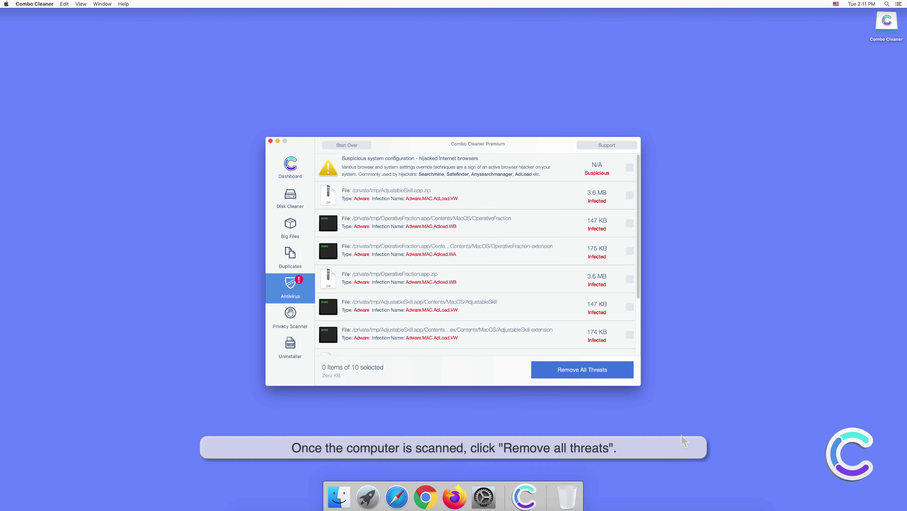
Remove all threats, authenticating with the admin password, and choose to restart now
left_click(589, 371)
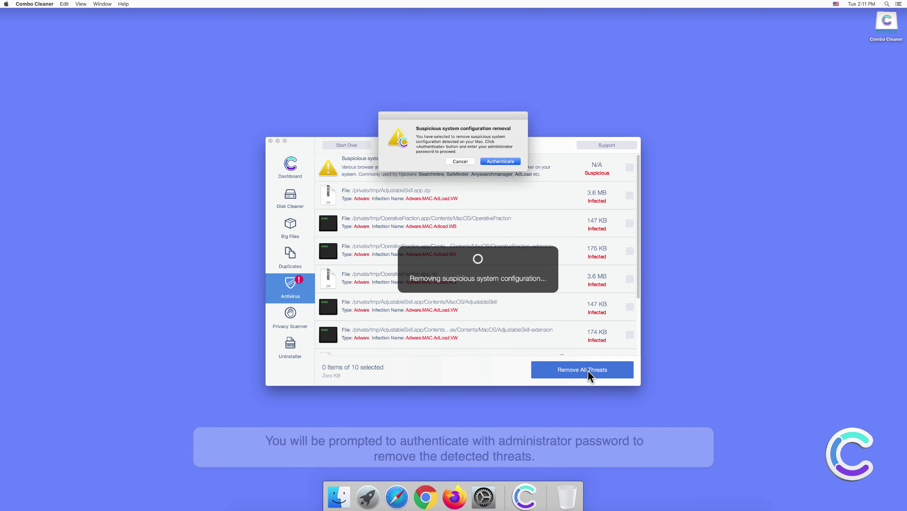
left_click(500, 161)
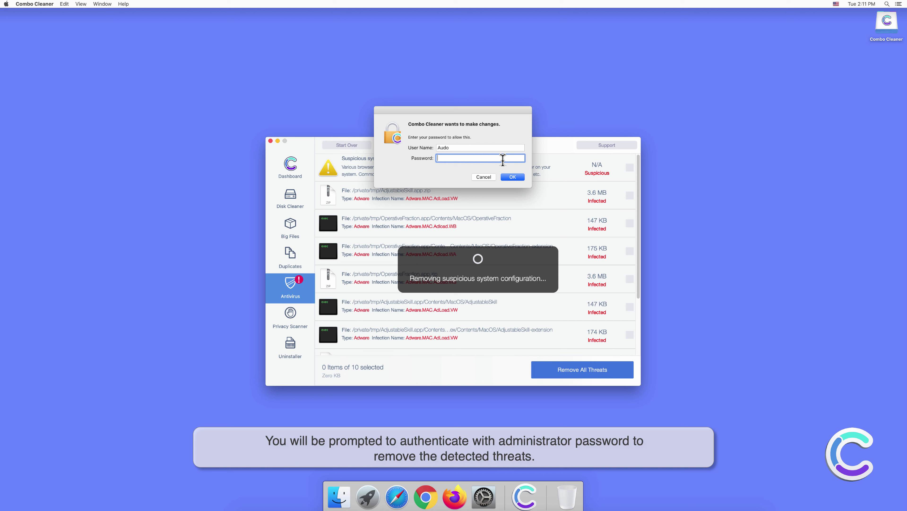
type("••••••")
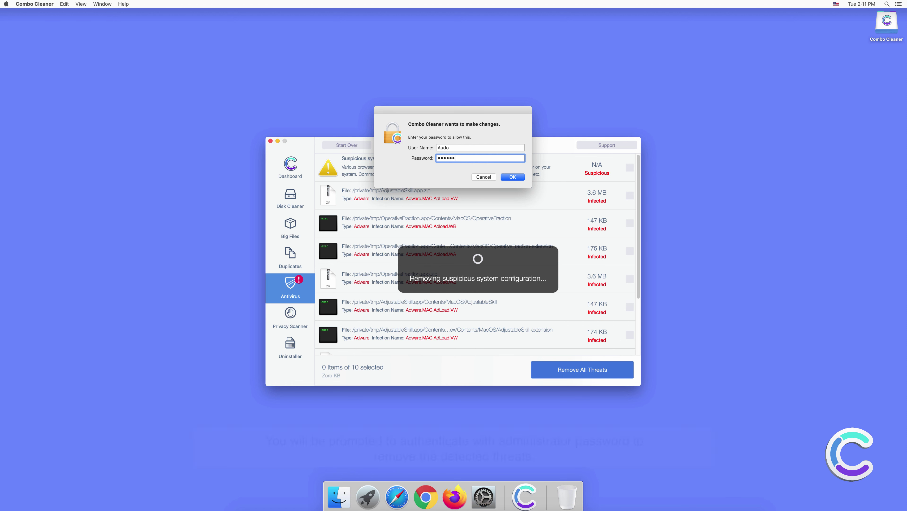
left_click(511, 178)
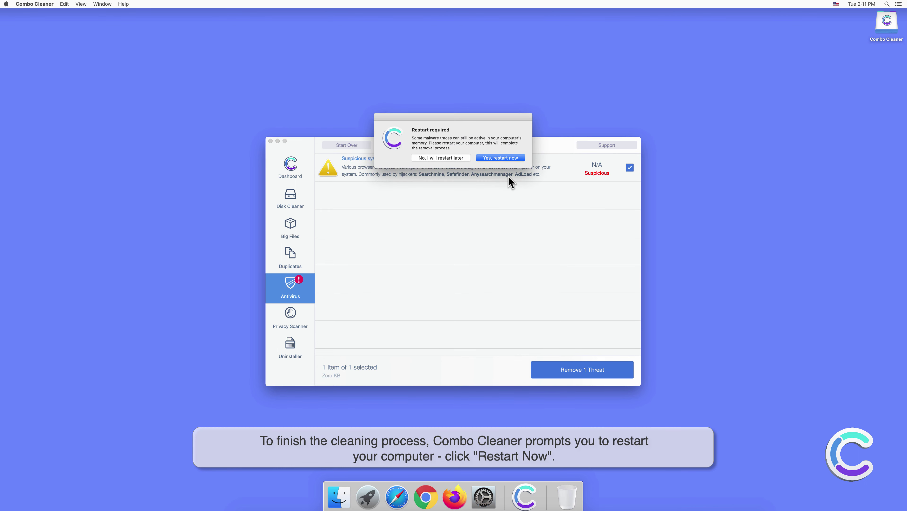
left_click(506, 158)
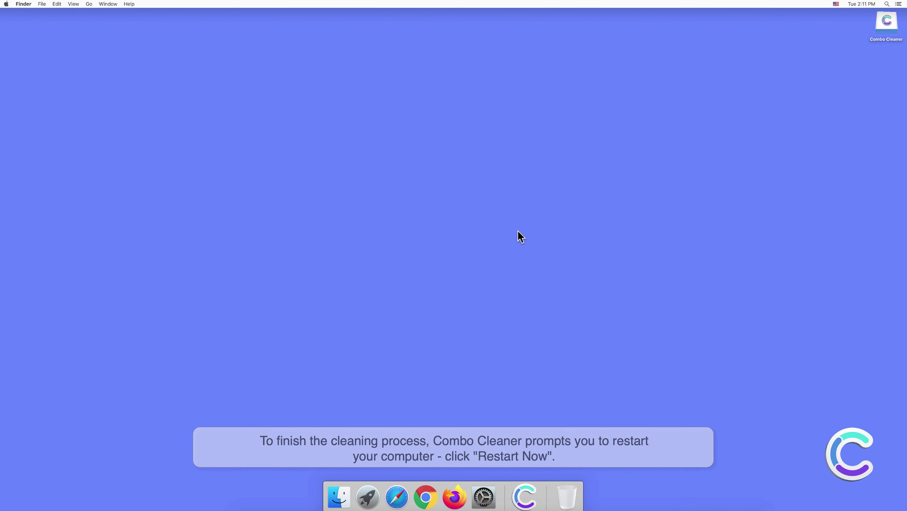